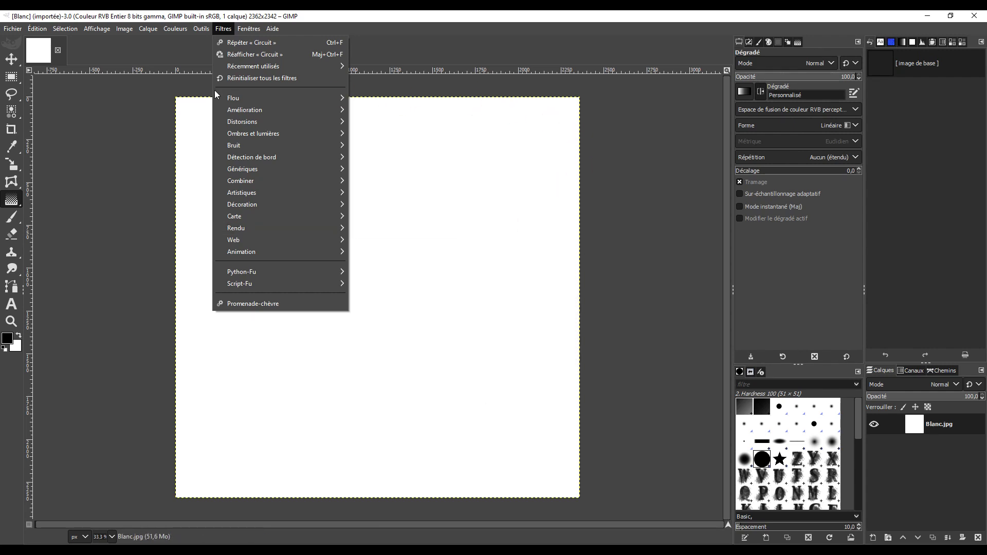
Step: Dismiss the open filter menus and close the Circuit filter without running it
click(125, 91)
right_click(124, 90)
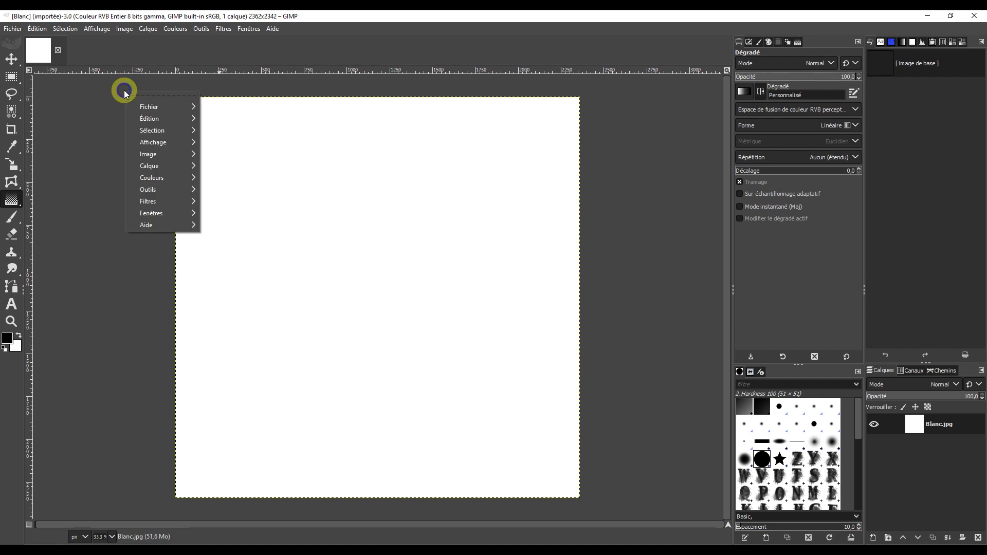
mouse_move(160, 201)
mouse_move(223, 395)
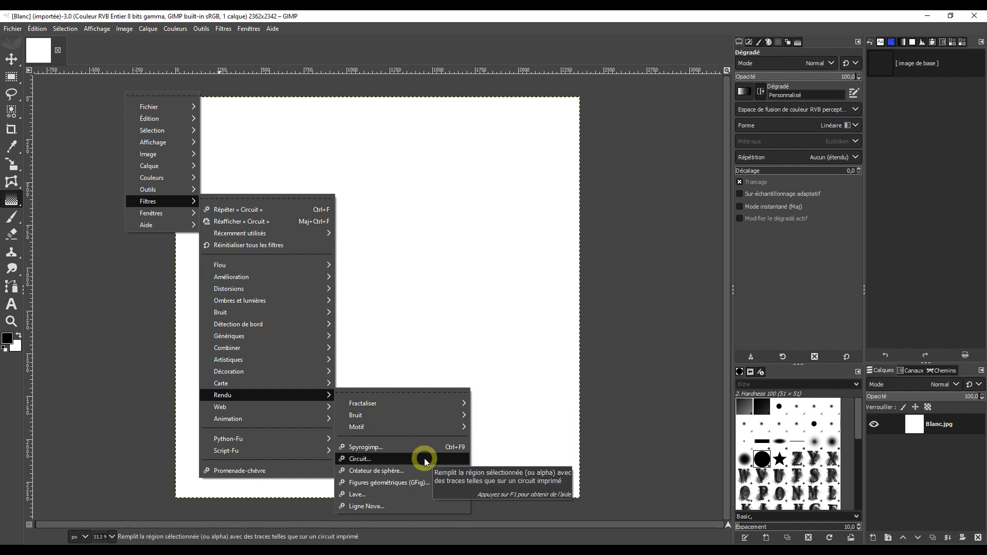
click(662, 332)
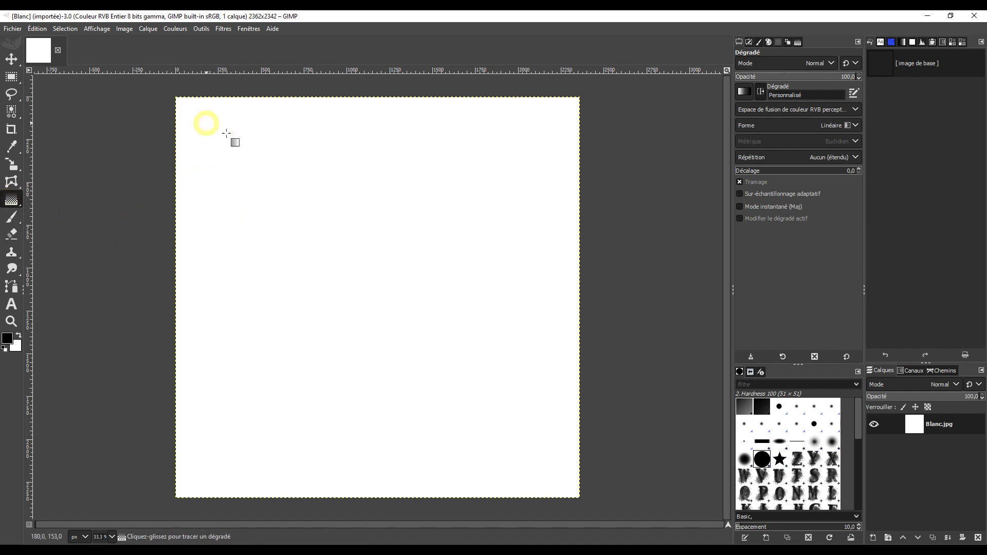
Step: Draw a Personnalisé white-to-black diagonal gradient, shifting its midpoint to 55,80
click(743, 92)
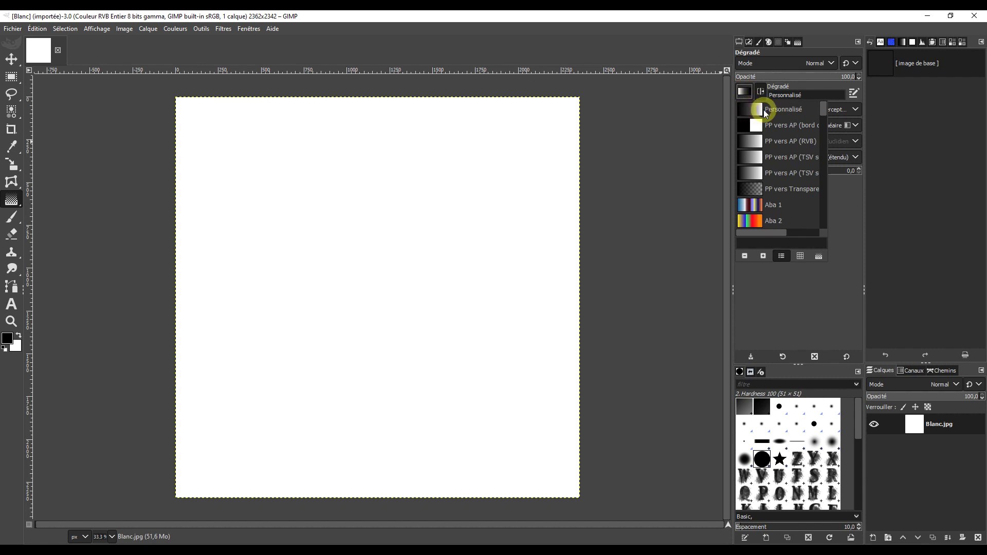
click(179, 100)
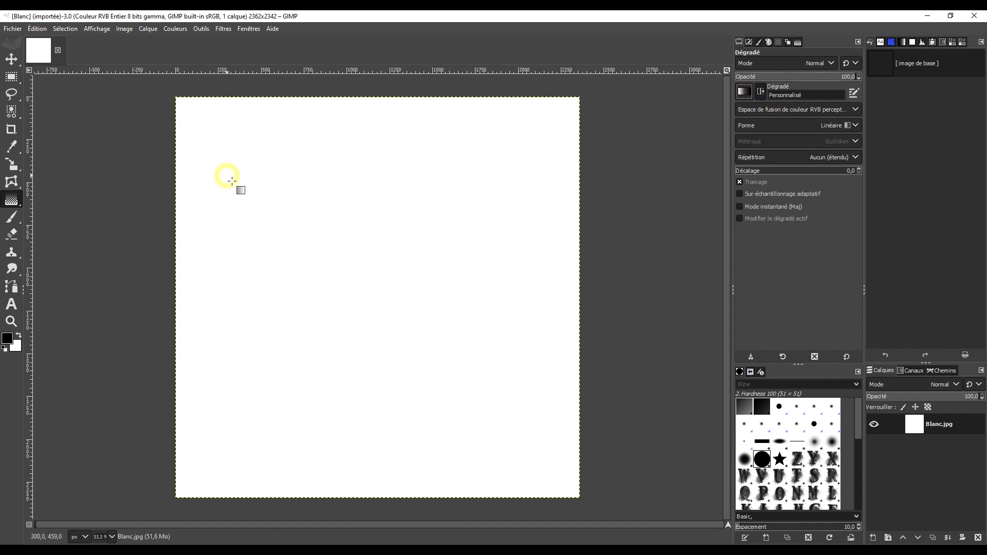
mouse_move(175, 96)
mouse_down()
mouse_move(386, 324)
mouse_move(579, 497)
mouse_up()
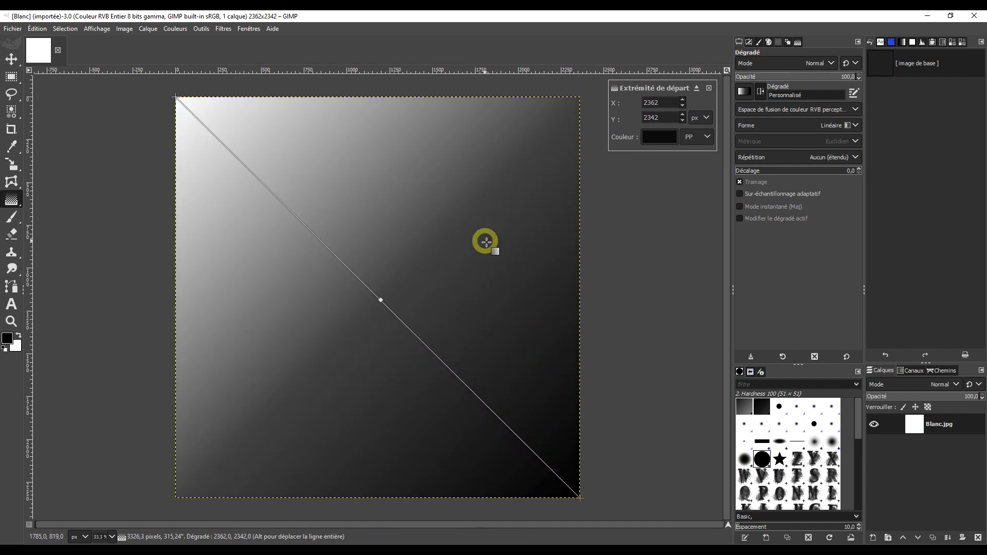
click(381, 299)
drag(381, 300, 354, 274)
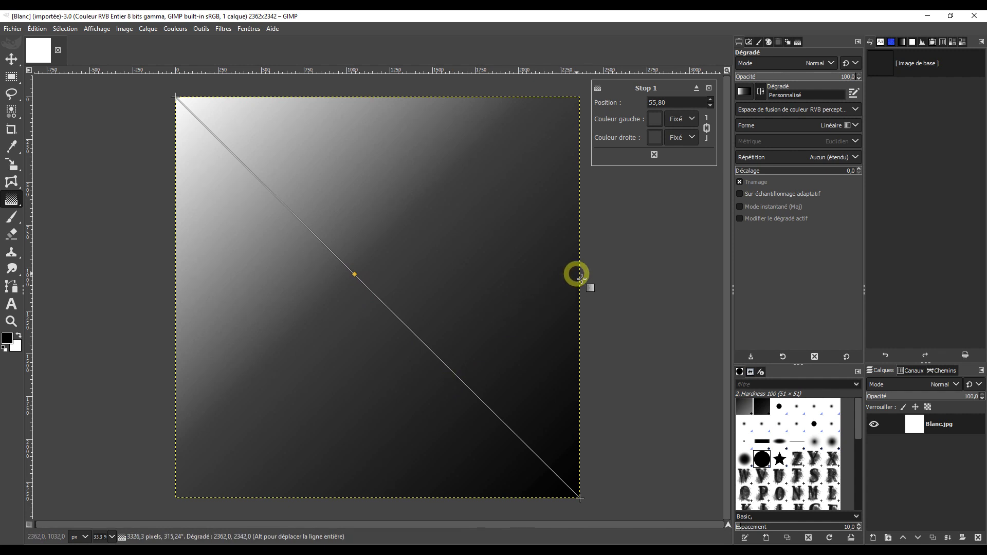
key(Return)
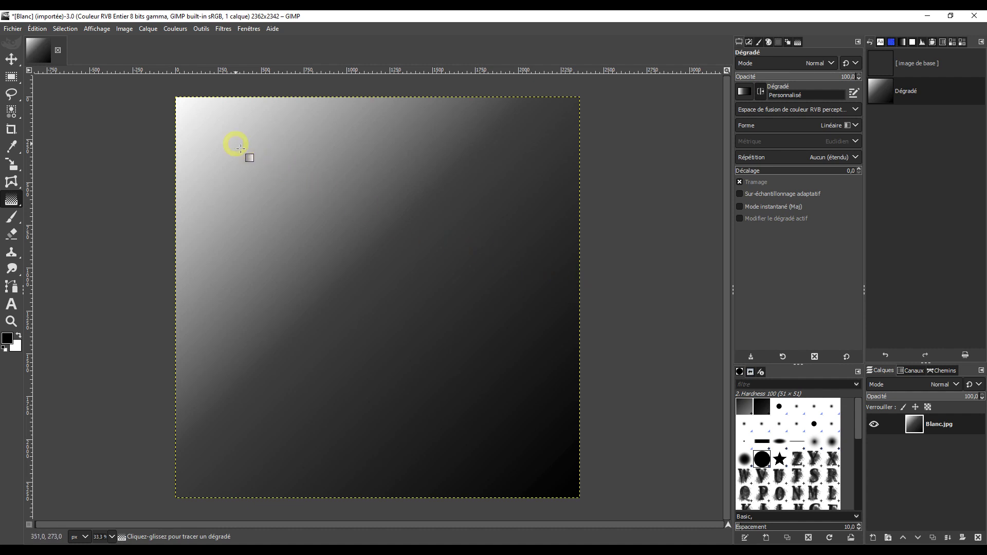
Step: Run Filtres > Rendu > Circuit on the gradient with mask size 17 and seed 3
click(223, 28)
click(303, 228)
click(448, 275)
click(454, 284)
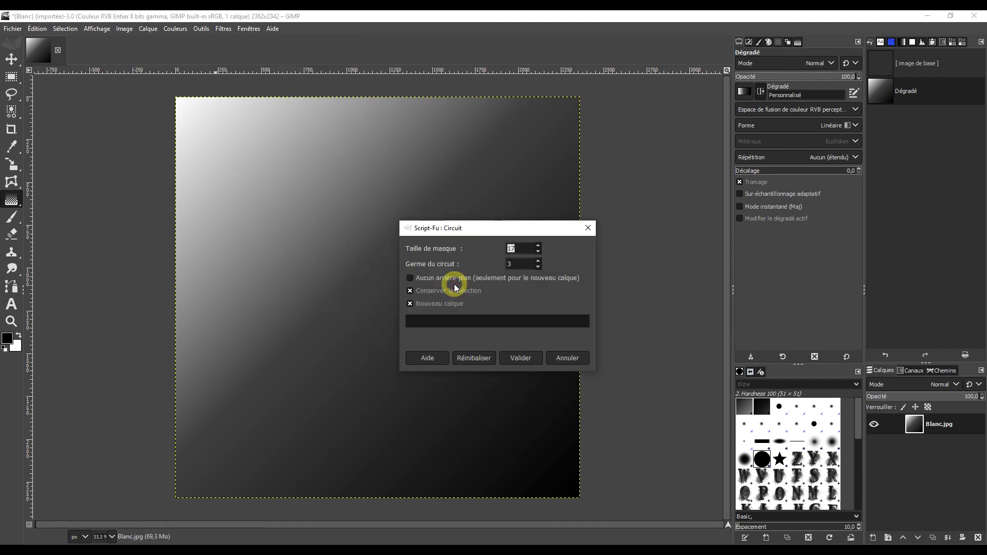
drag(482, 229, 663, 193)
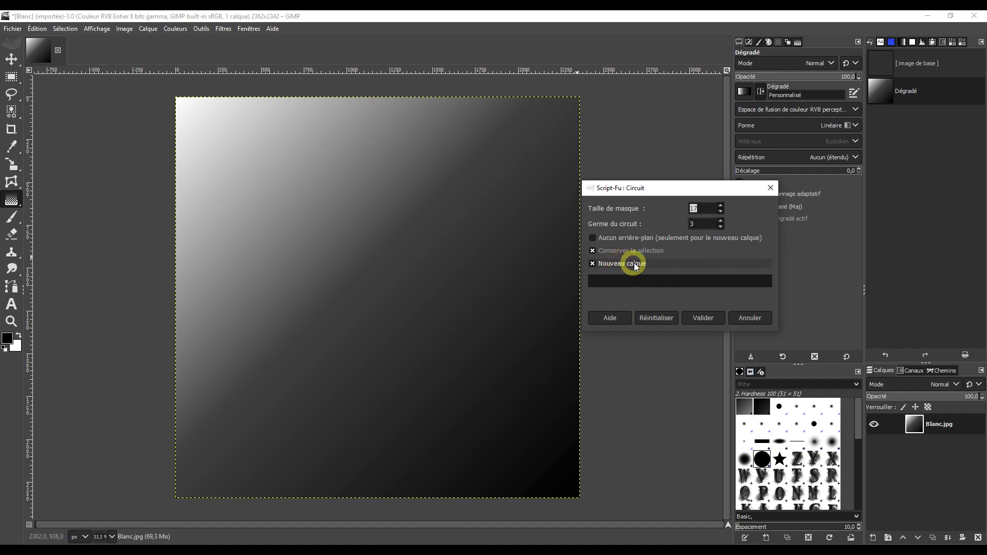
click(704, 319)
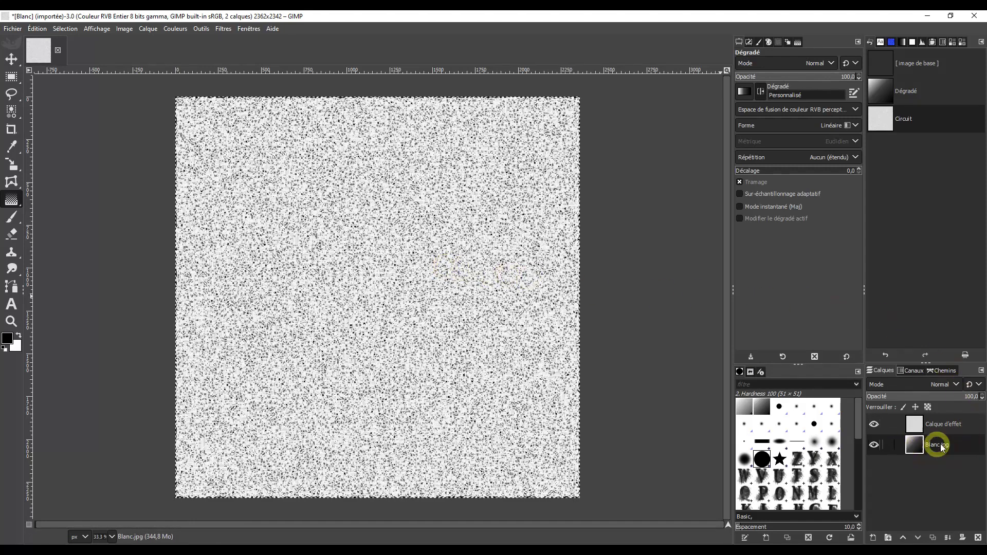
Step: Confirm the Circuit result, then hide the Calque d'effet layer to show the plain gradient
click(969, 445)
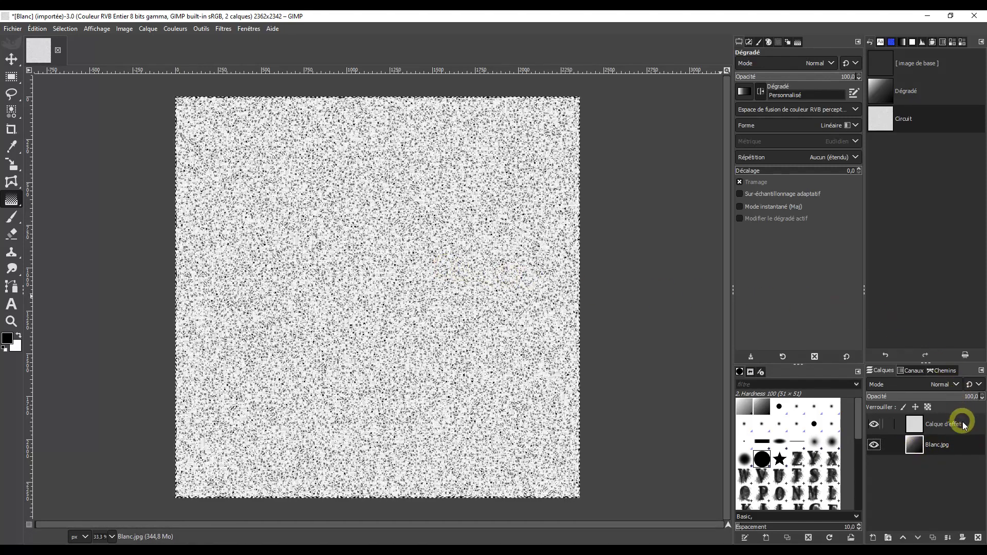
click(874, 424)
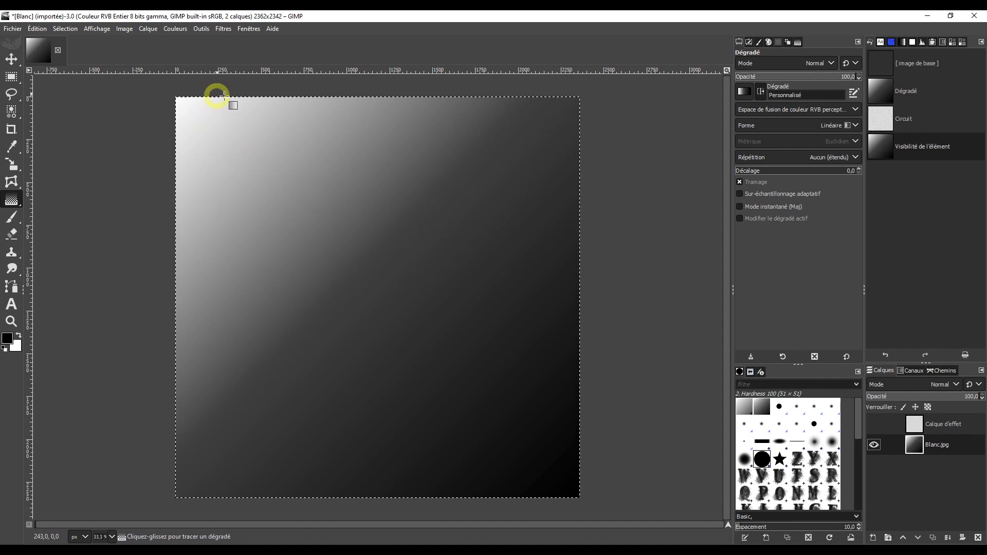
click(223, 28)
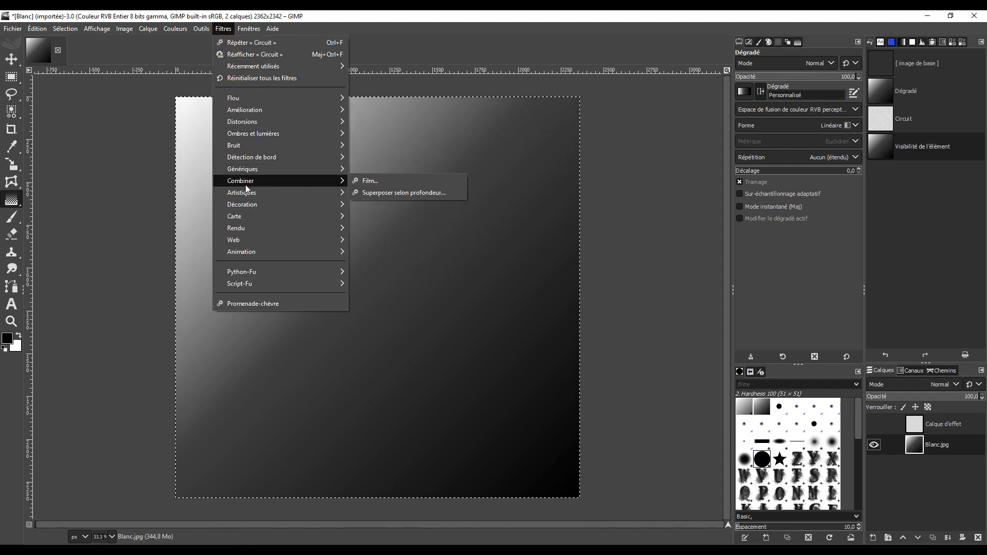
Step: Rerun Circuit with mask size 10 and seed 200, creating Calque d'effet #1
drag(258, 227, 431, 284)
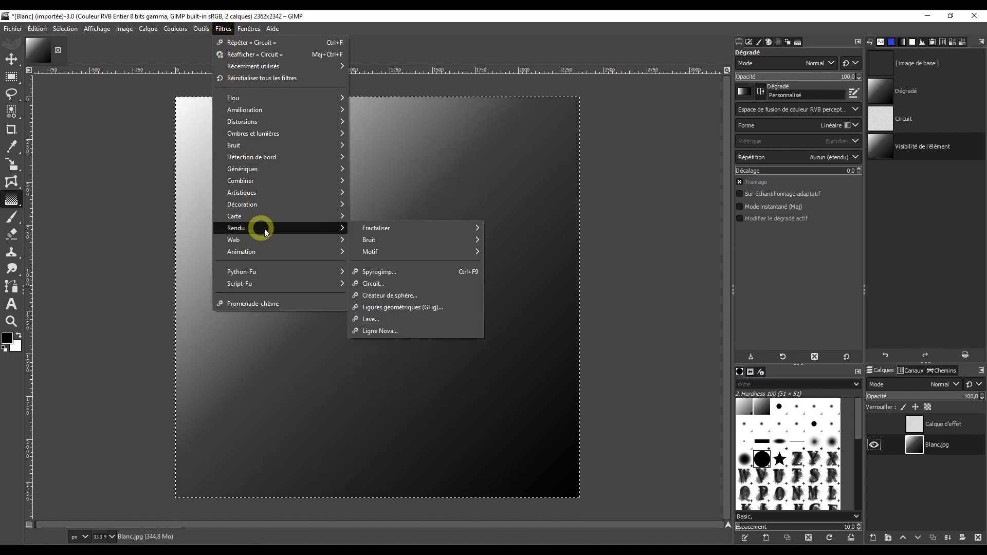
click(432, 283)
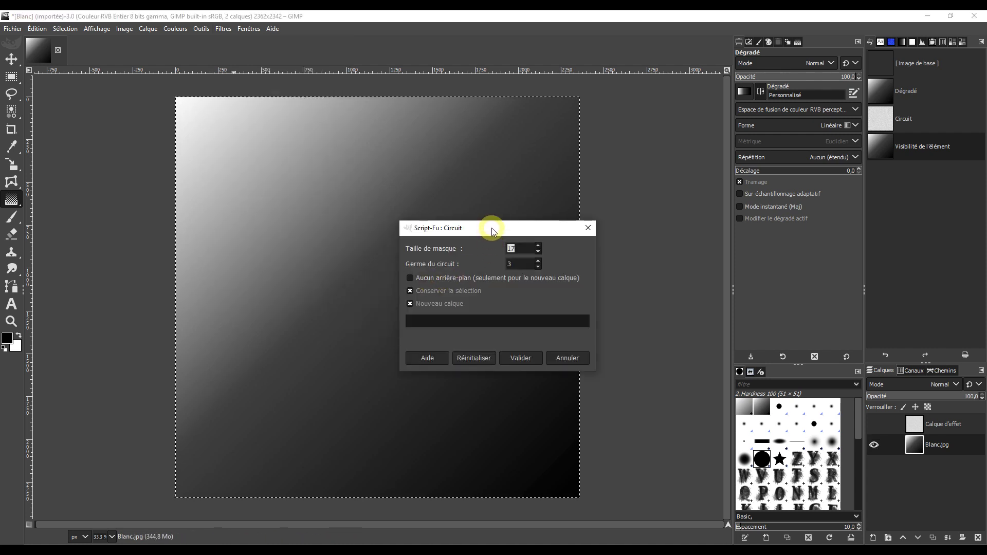
drag(491, 227, 663, 176)
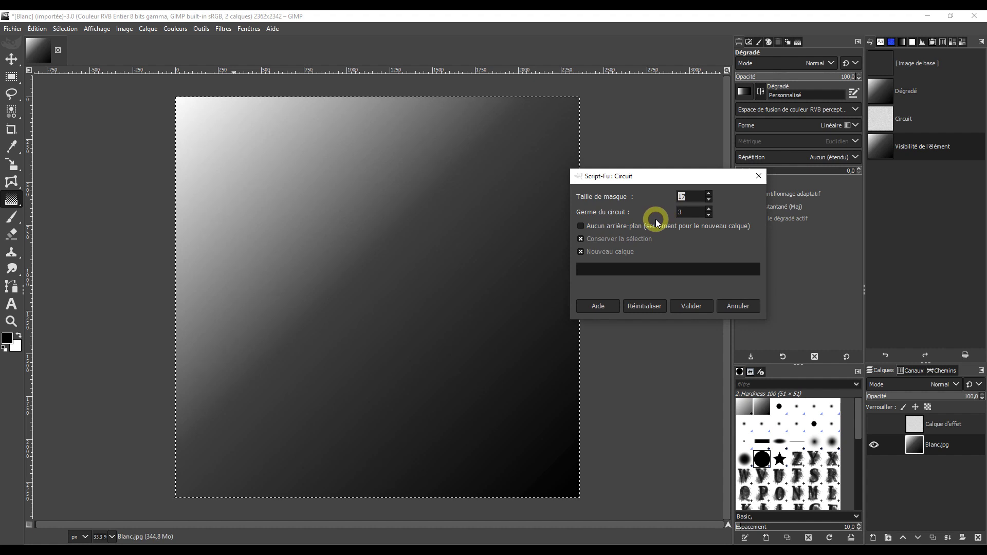
key(Tab)
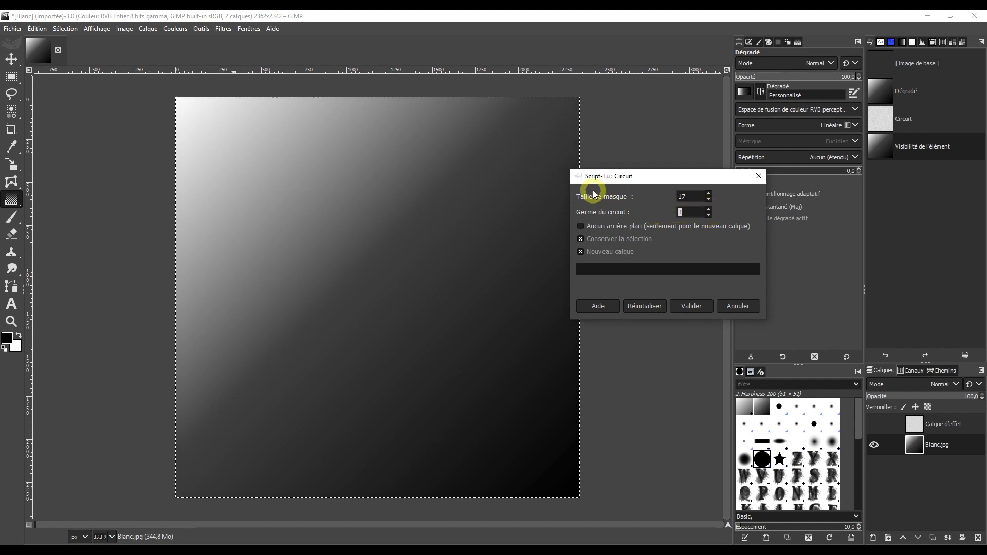
text(200)
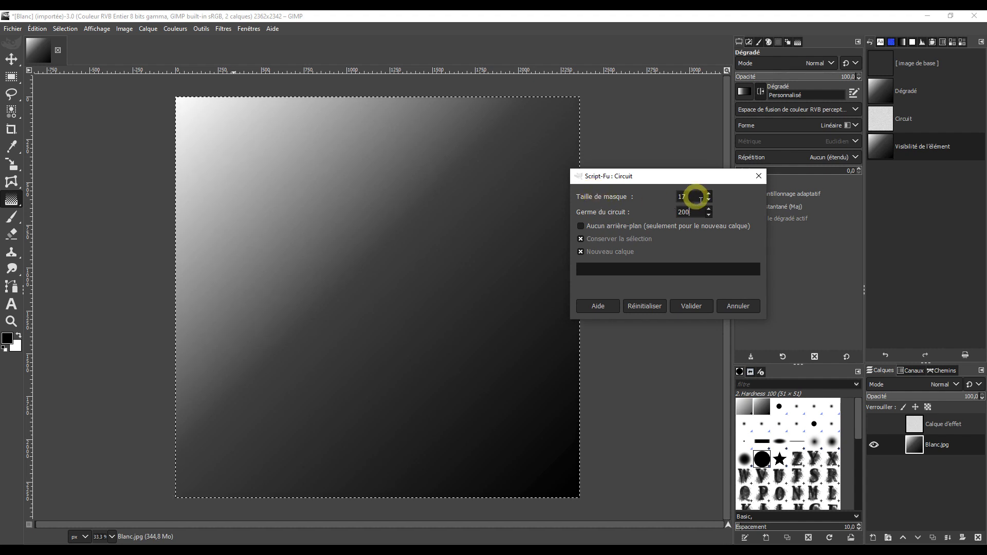
drag(698, 197, 666, 197)
text(10)
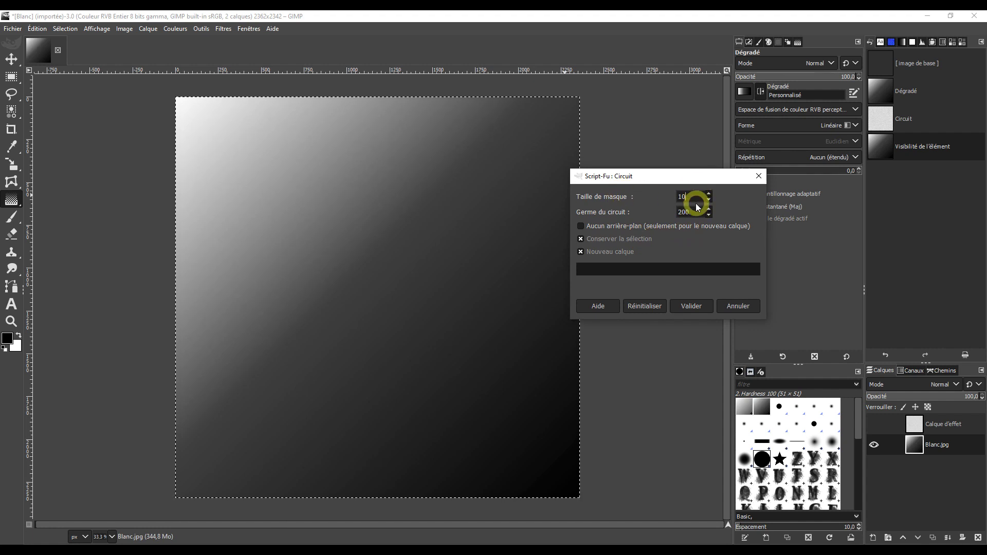
click(690, 306)
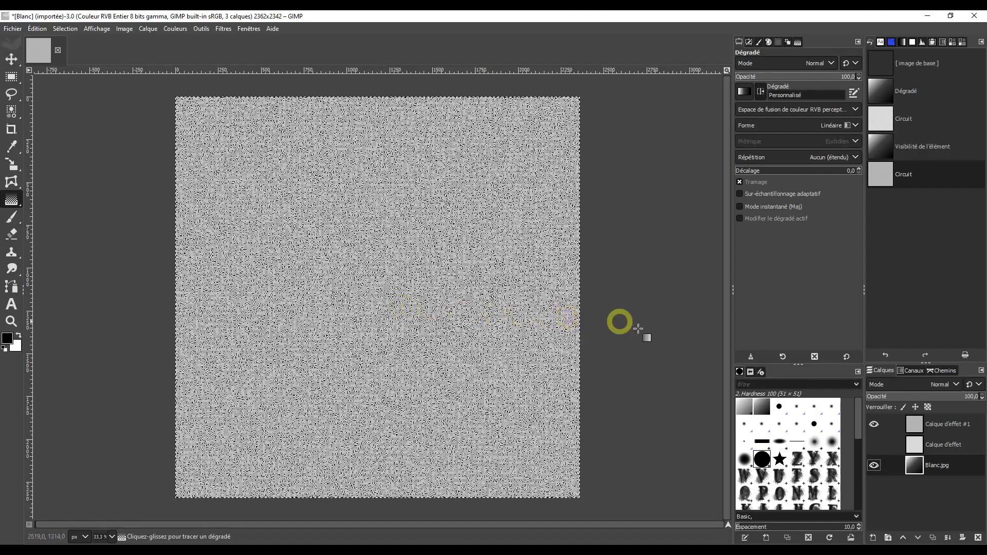
Step: Toggle Calque d'effet and Calque d'effet #1 to compare them, leaving both hidden
click(873, 445)
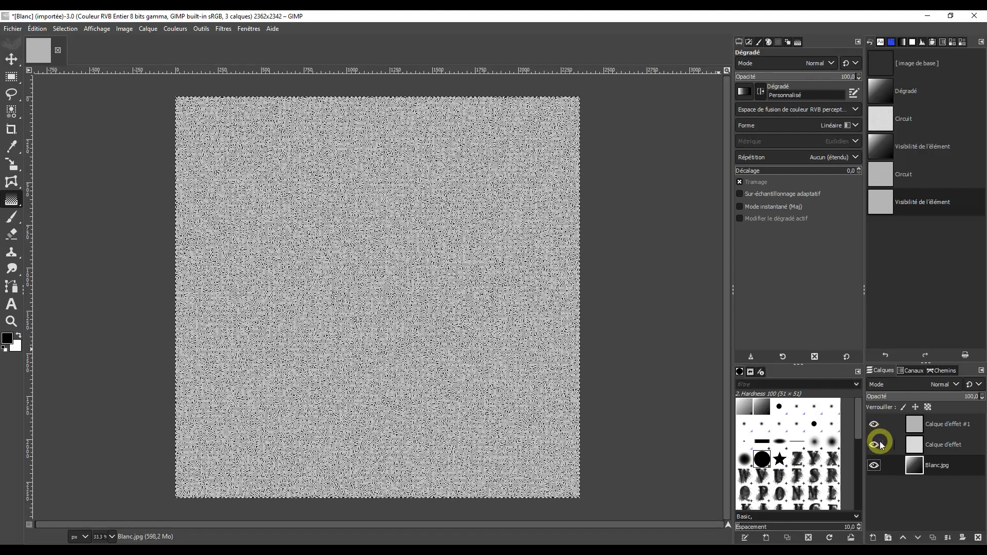
click(874, 424)
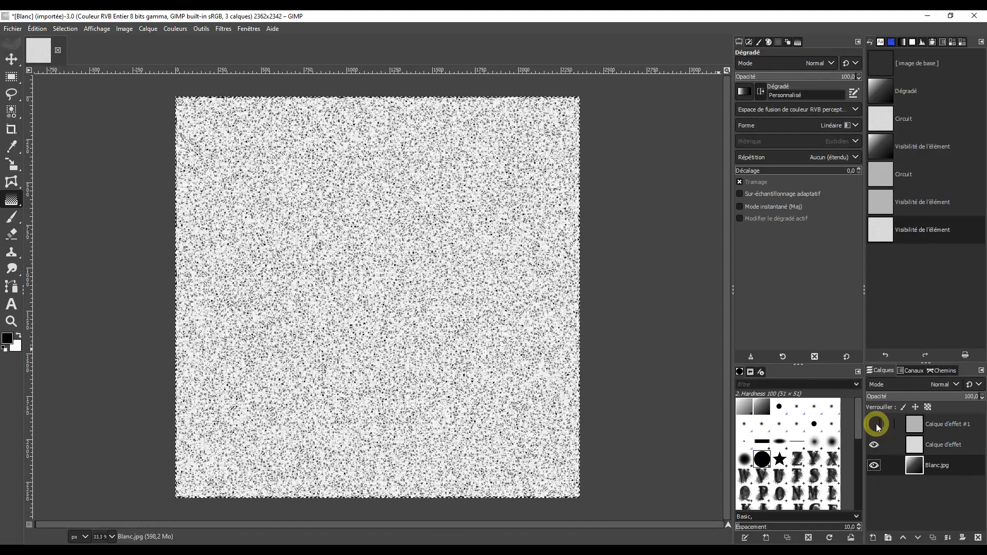
click(874, 445)
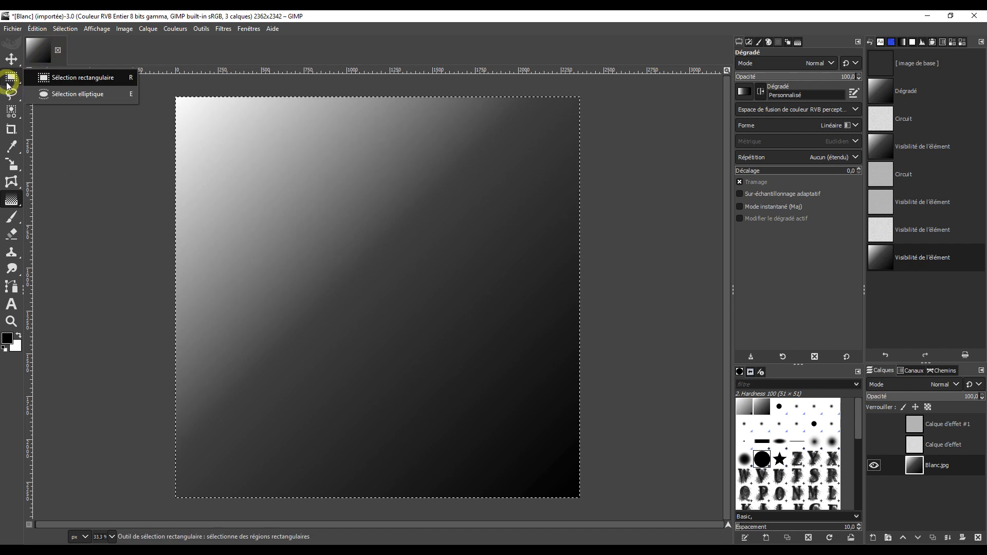
Step: Select a rectangle in the gradient's lower-right area and run Circuit on it
click(75, 81)
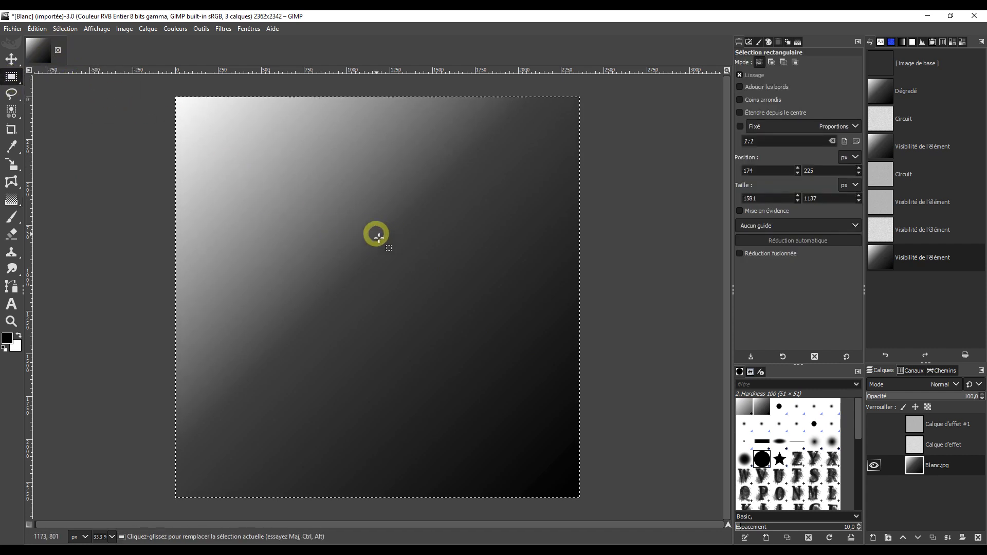
mouse_move(349, 224)
mouse_down()
mouse_move(511, 339)
mouse_move(553, 384)
mouse_up()
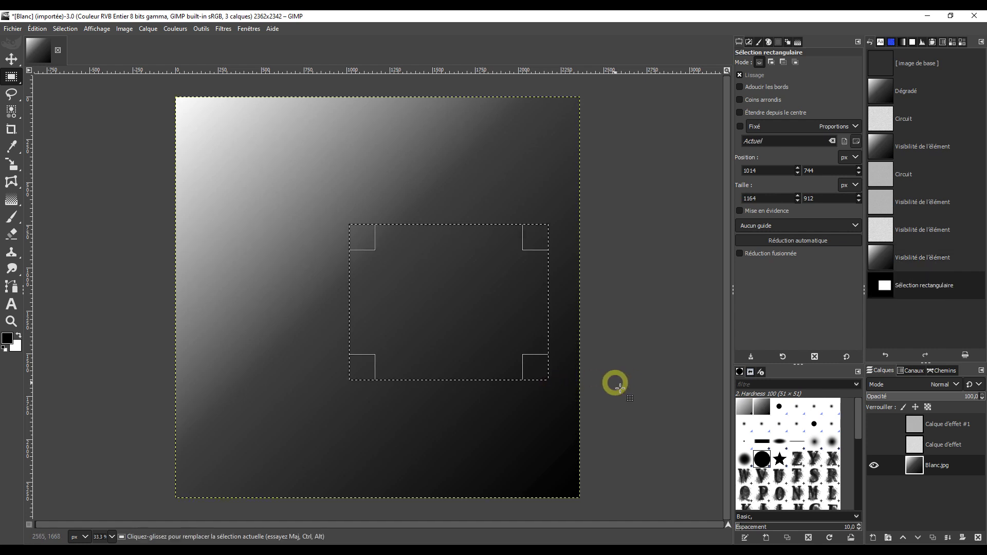
click(223, 28)
click(256, 228)
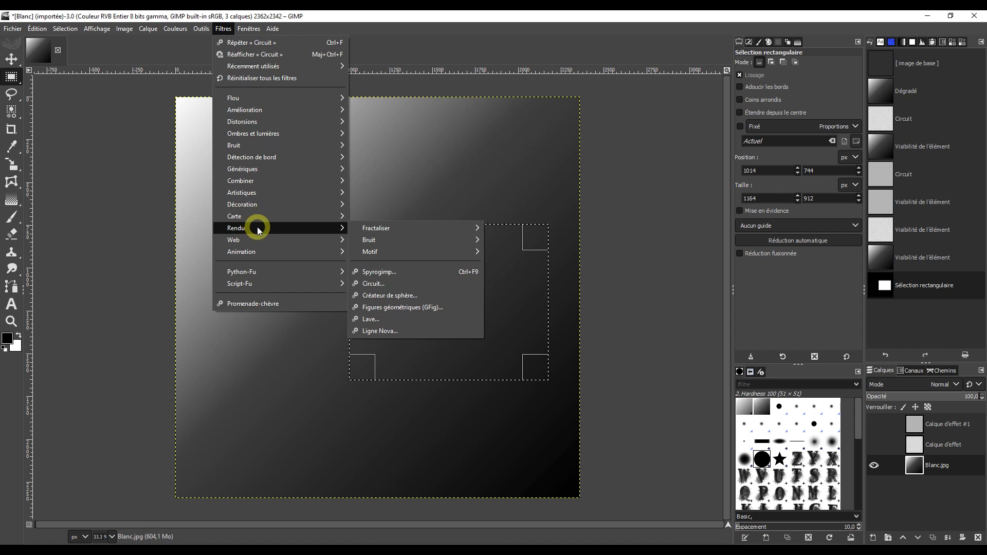
click(430, 284)
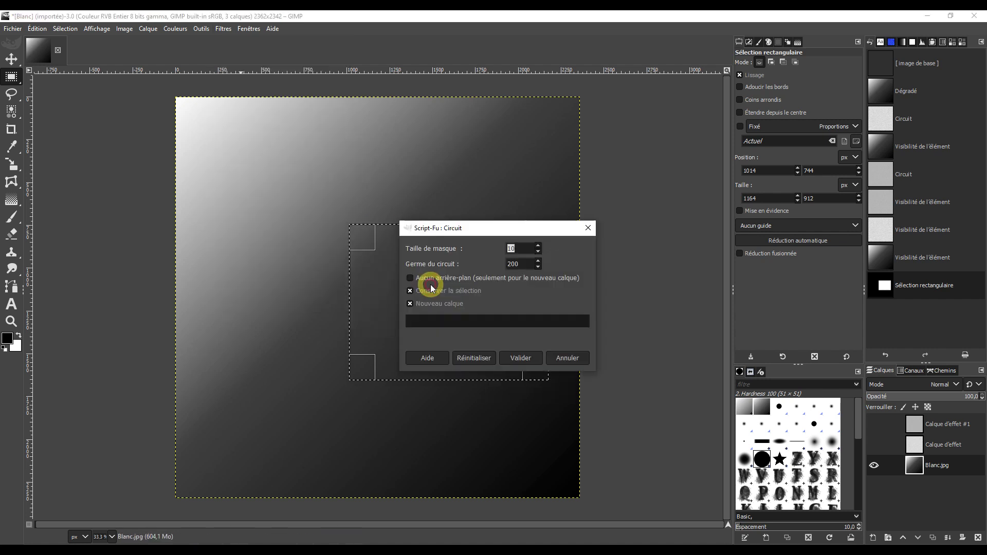
drag(515, 228, 697, 169)
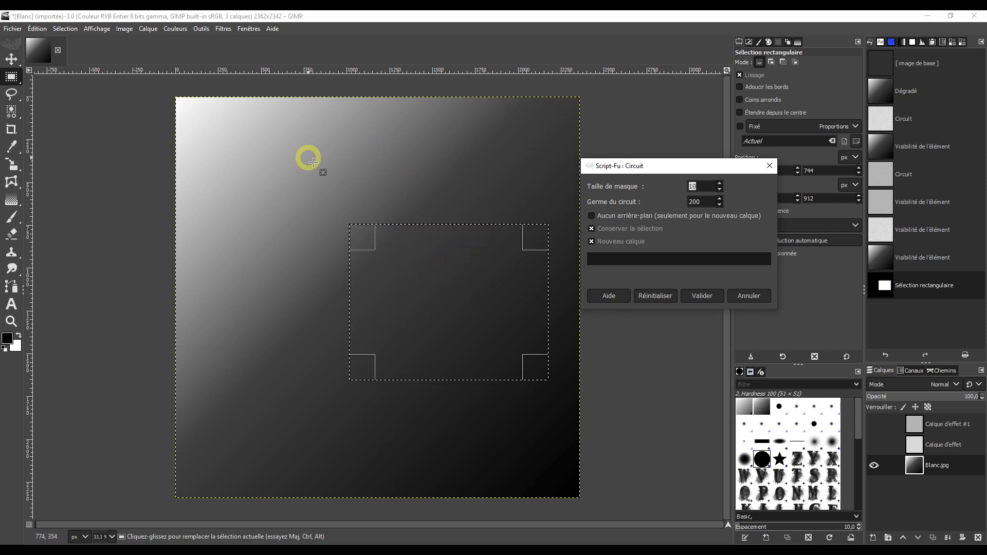
click(702, 295)
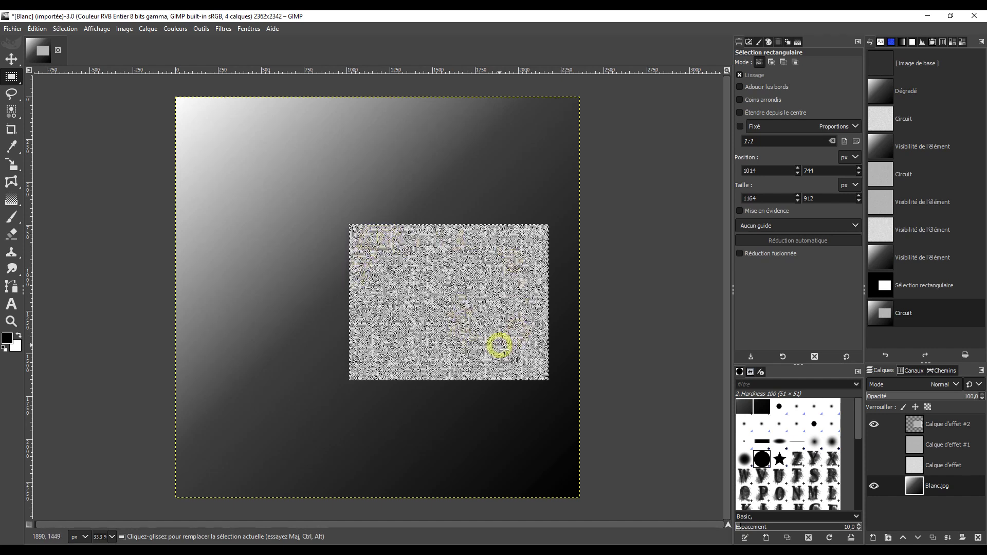
Step: Make the full-canvas layer Calque d'effet #1 visible again
click(880, 445)
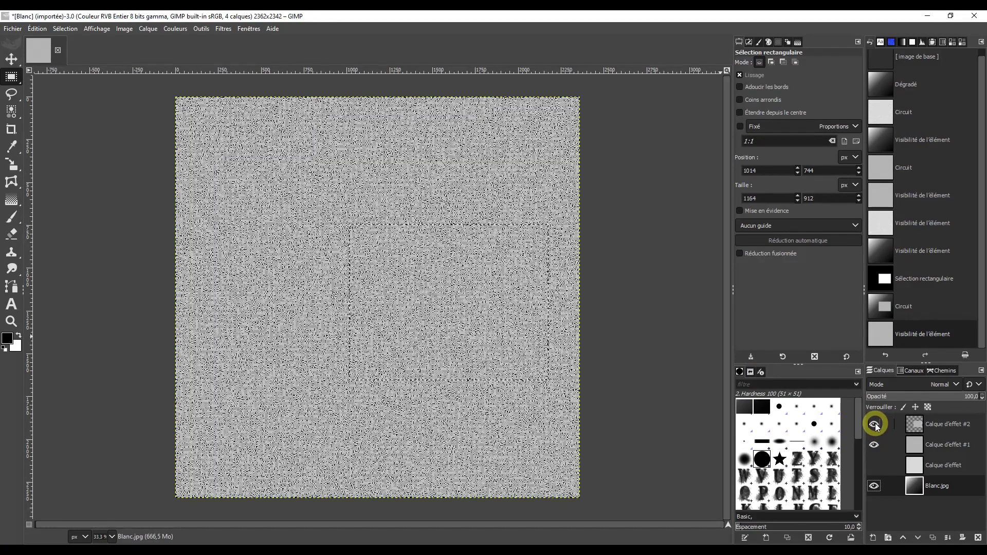
Step: Hide the rectangle-only circuit layer Calque d'effet #2
click(875, 425)
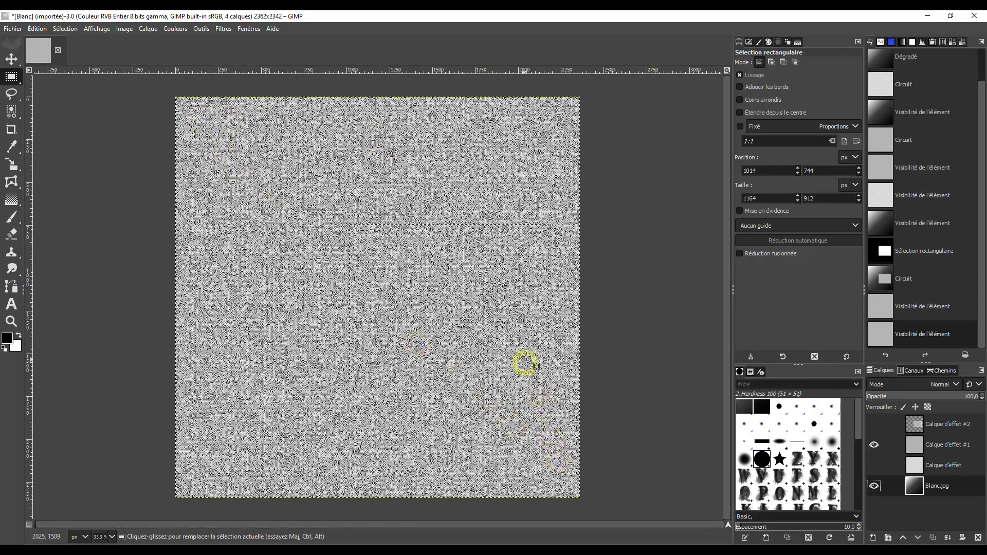
click(220, 30)
mouse_move(235, 228)
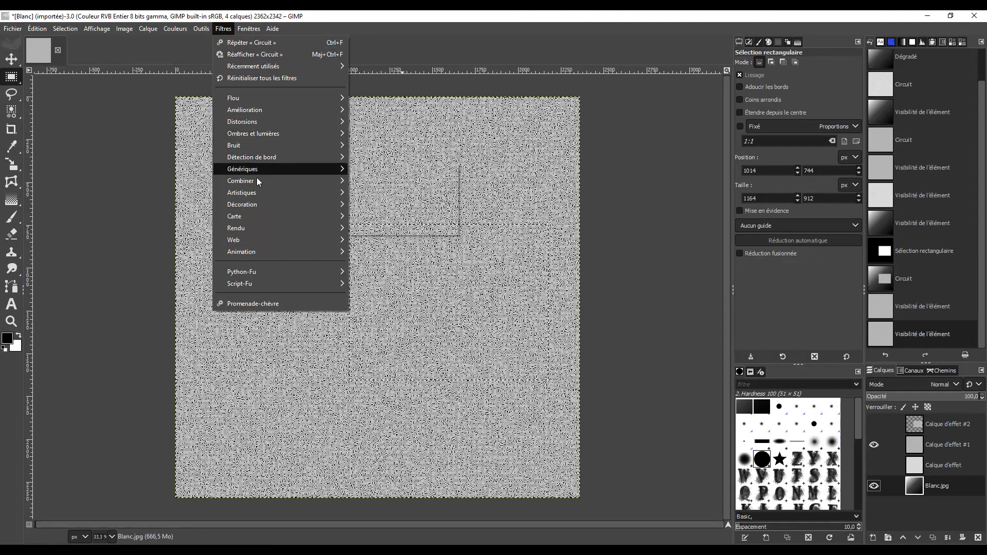
Step: Reopen the Circuit filter and reset it to defaults, mask size 17 and seed 3
click(406, 283)
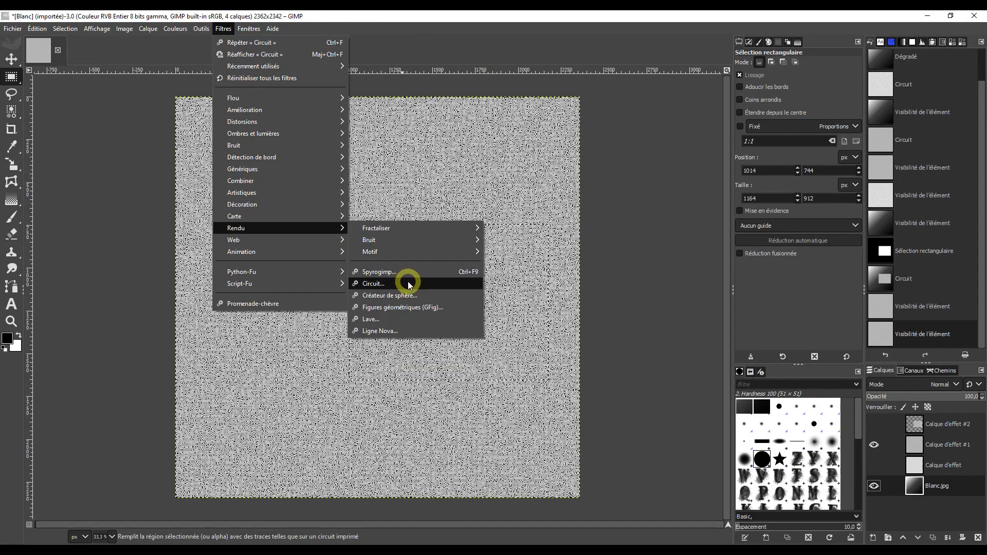
drag(512, 232, 416, 191)
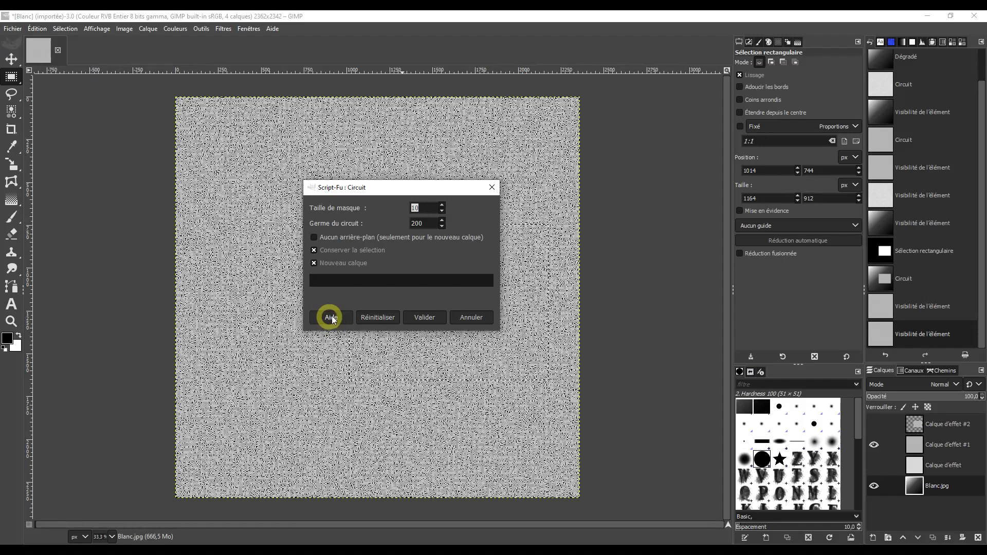
click(375, 318)
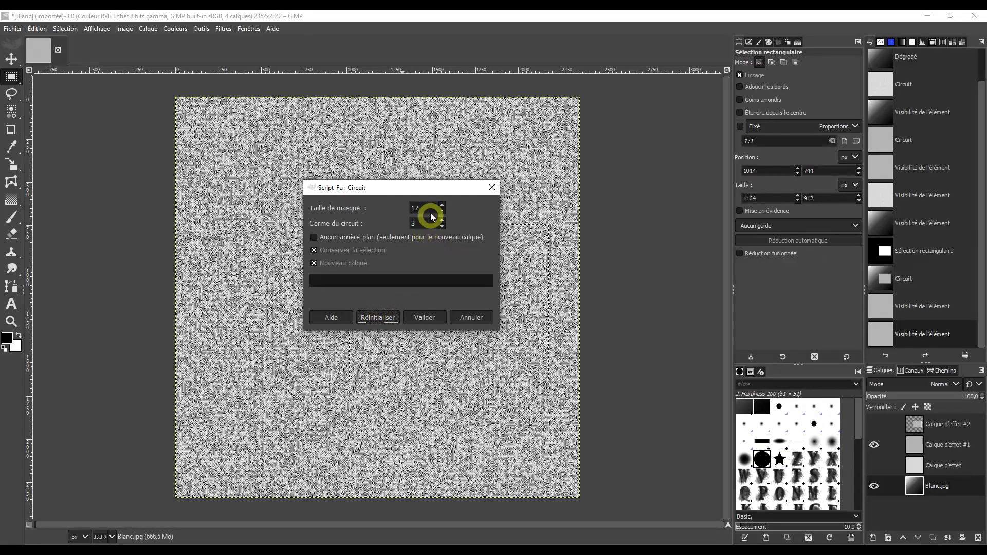